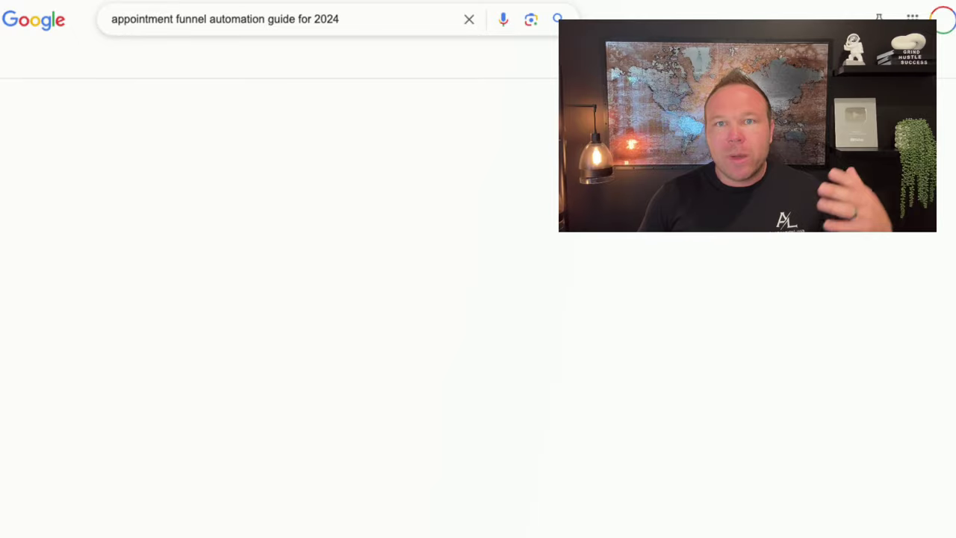
- Scroll down through the Google search results
{"action": "scroll", "coordinate": [58, 192], "scroll_direction": "down", "scroll_amount": 11}
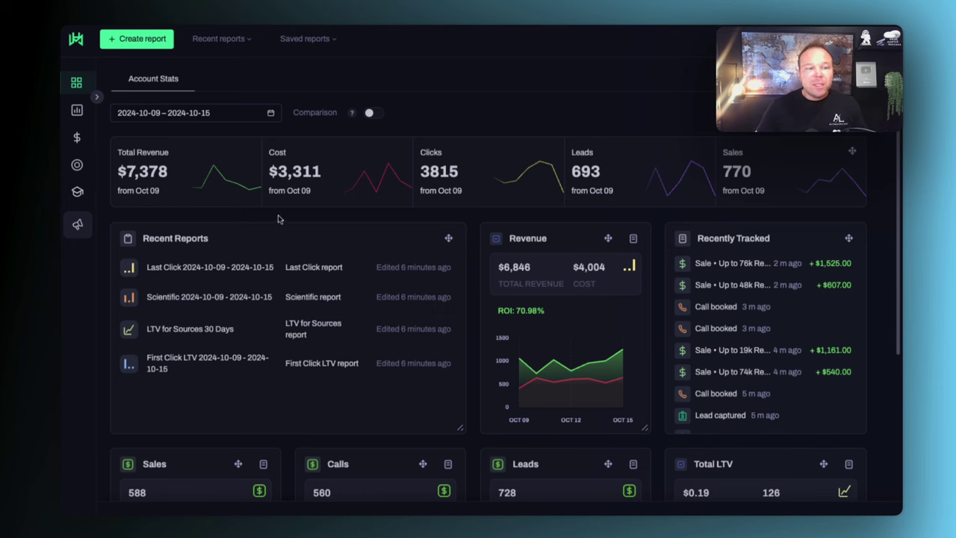
{"action": "left_click", "coordinate": [80, 111]}
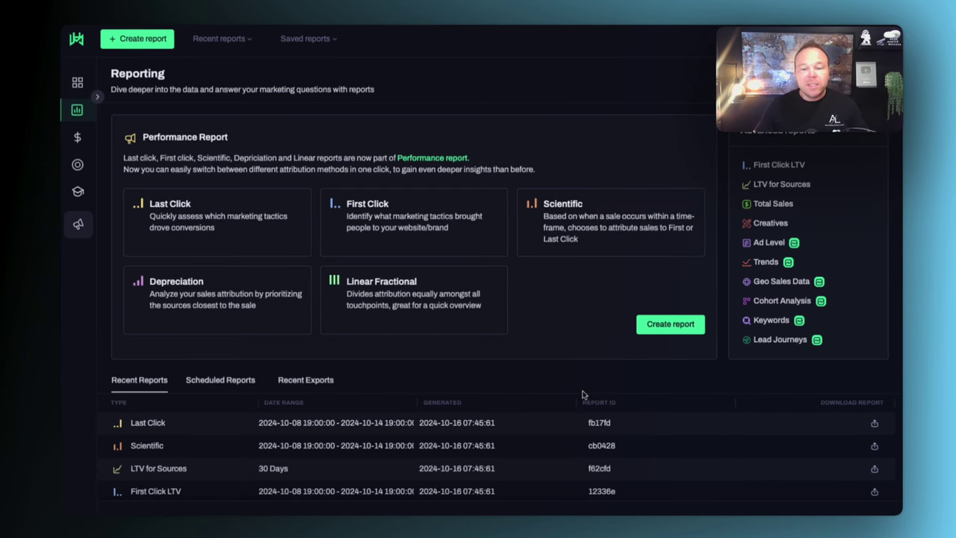
{"action": "left_click", "coordinate": [88, 139]}
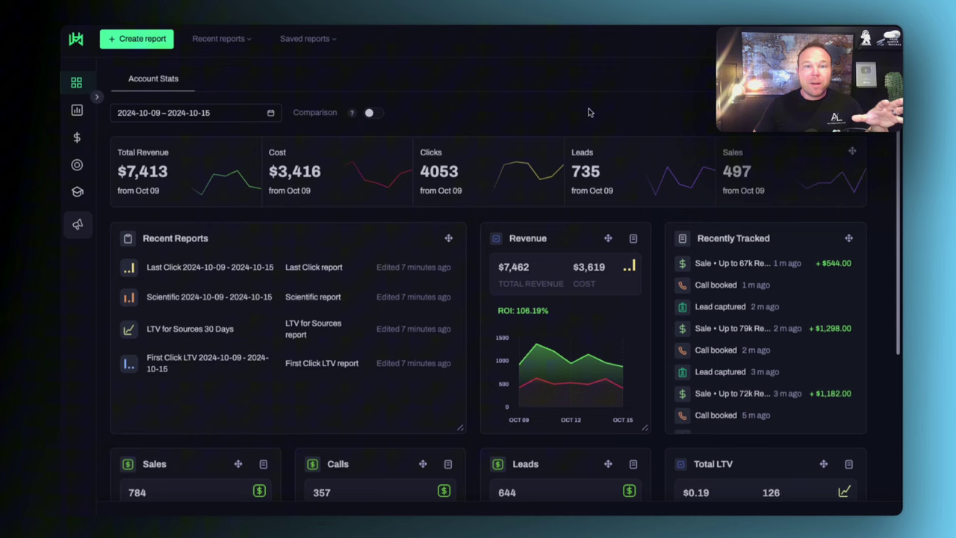
- Open Sales Data and scroll the Sales table sideways to see all its columns
{"action": "left_click", "coordinate": [82, 138]}
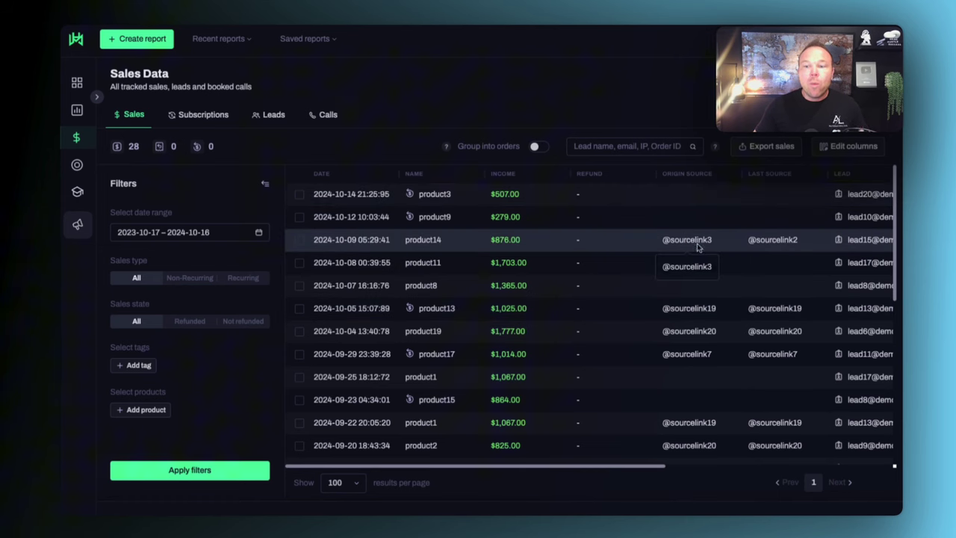
{"action": "scroll", "coordinate": [695, 242], "scroll_direction": "right", "scroll_amount": 3}
{"action": "scroll", "coordinate": [634, 240], "scroll_direction": "right", "scroll_amount": 2}
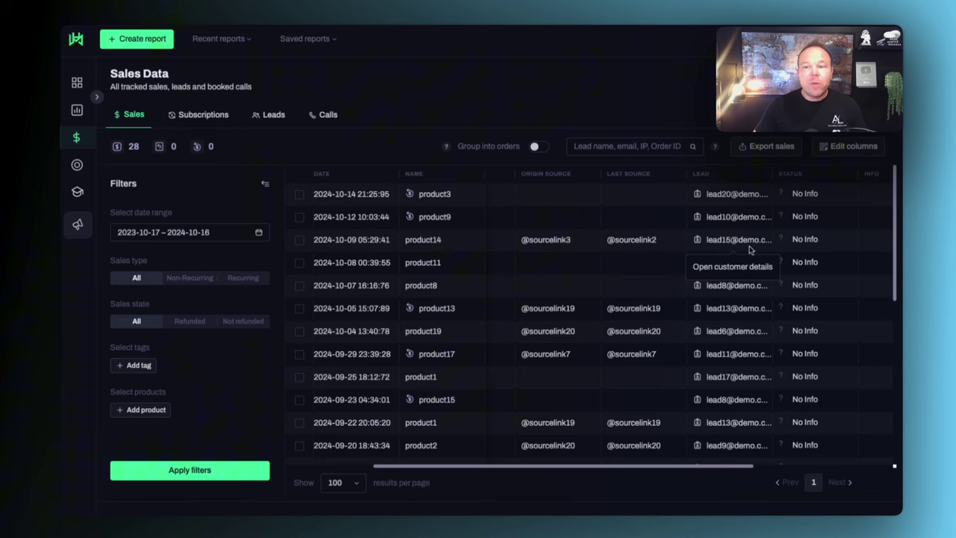
- Switch to the Subscriptions list of 18 entries and scroll it sideways
{"action": "left_click", "coordinate": [205, 118]}
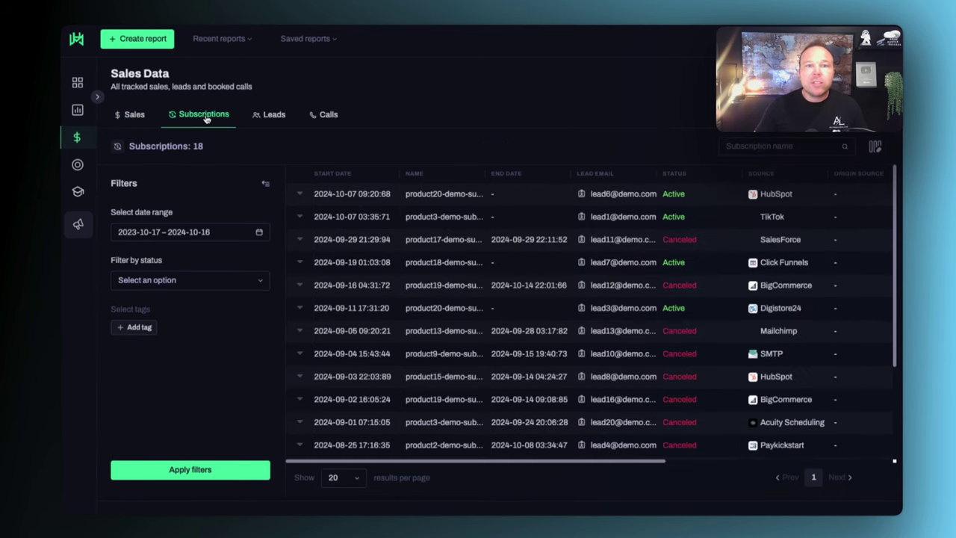
{"action": "mouse_move", "coordinate": [383, 281]}
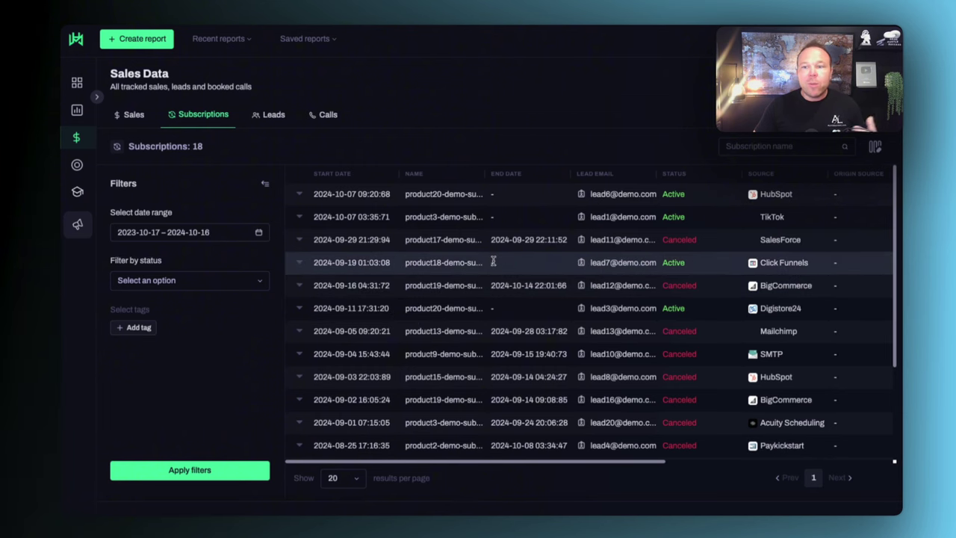
{"action": "scroll", "coordinate": [717, 235], "scroll_direction": "right", "scroll_amount": 3}
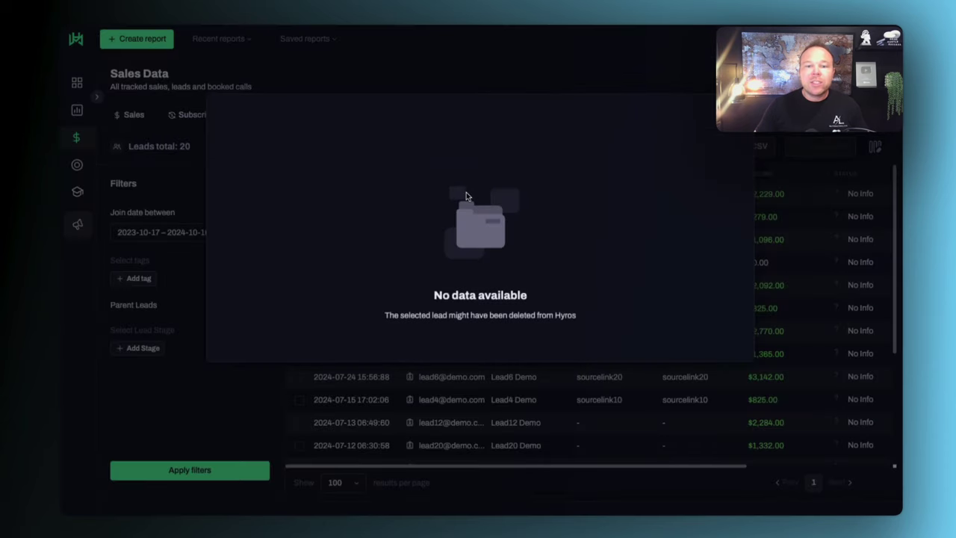
- Open a lead's customer details, which show no data, and close them
{"action": "key", "text": "Escape"}
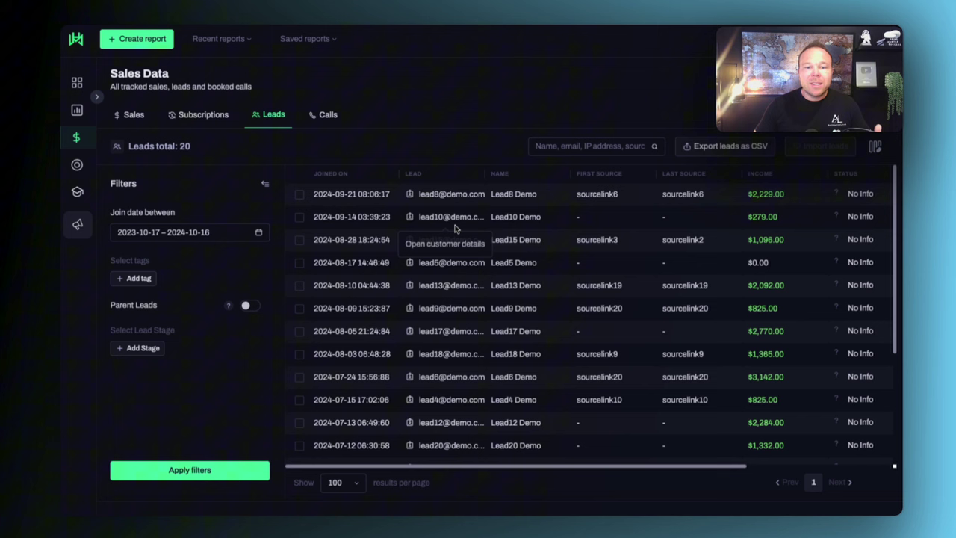
{"action": "left_click", "coordinate": [481, 246]}
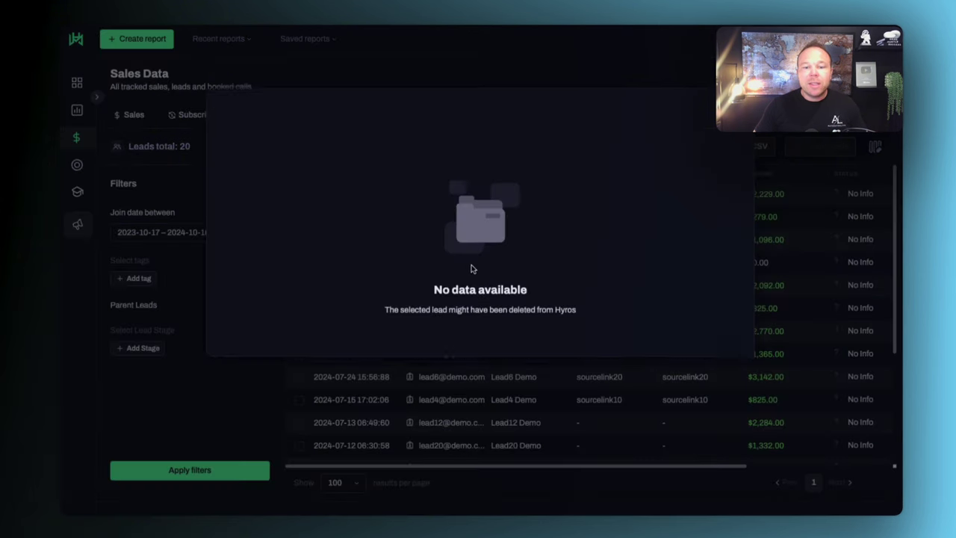
{"action": "left_click", "coordinate": [499, 371]}
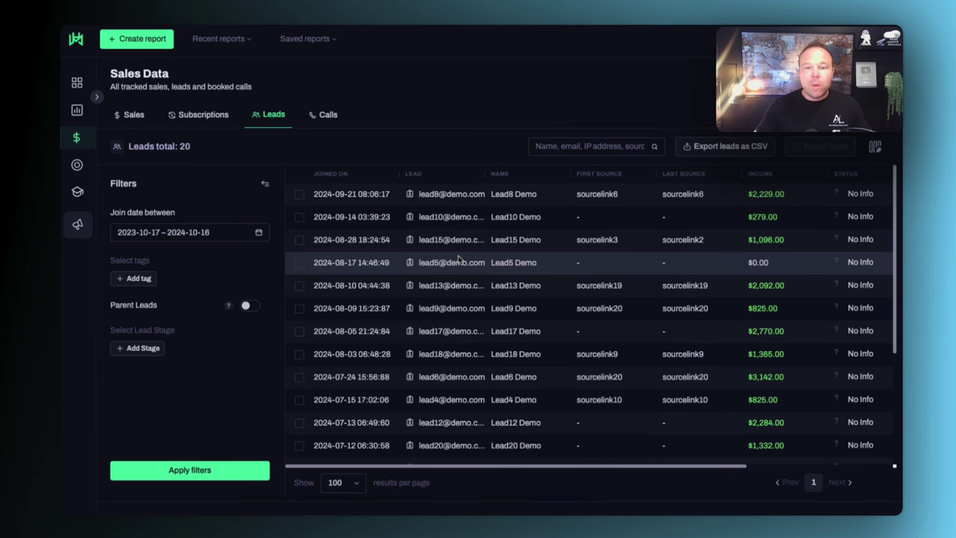
- Scroll the Leads table sideways, then show the Calls list with 4 tracked calls
{"action": "scroll", "coordinate": [467, 257], "scroll_direction": "right", "scroll_amount": 5}
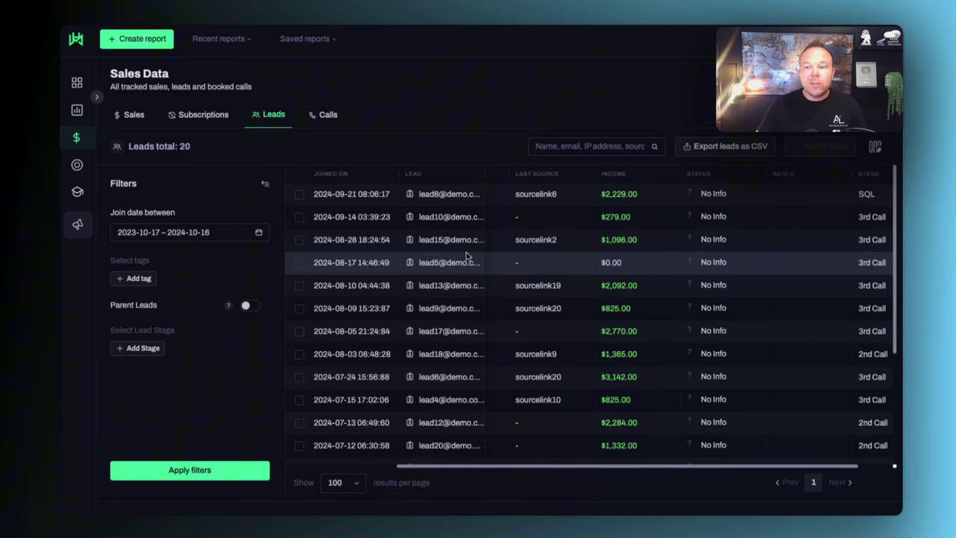
{"action": "scroll", "coordinate": [467, 257], "scroll_direction": "left", "scroll_amount": 5}
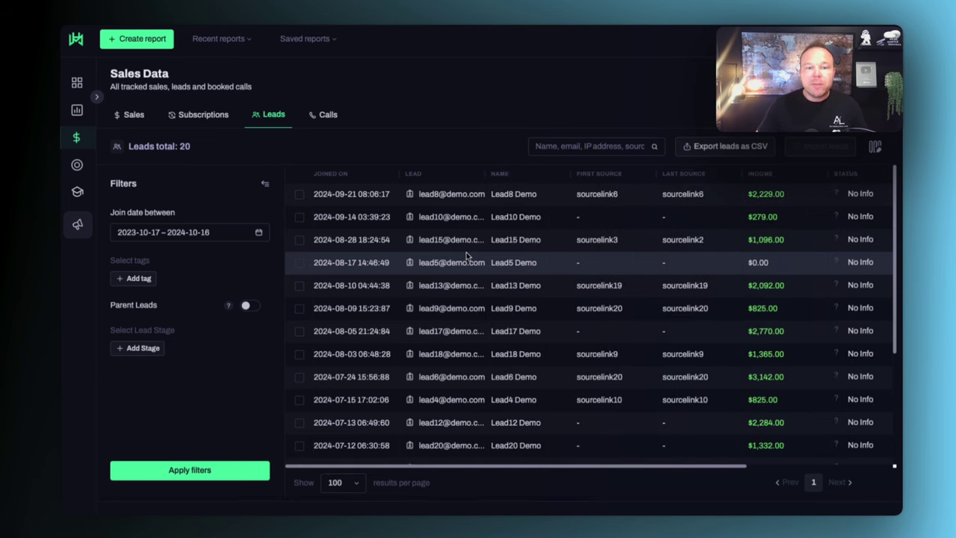
{"action": "left_click", "coordinate": [325, 115]}
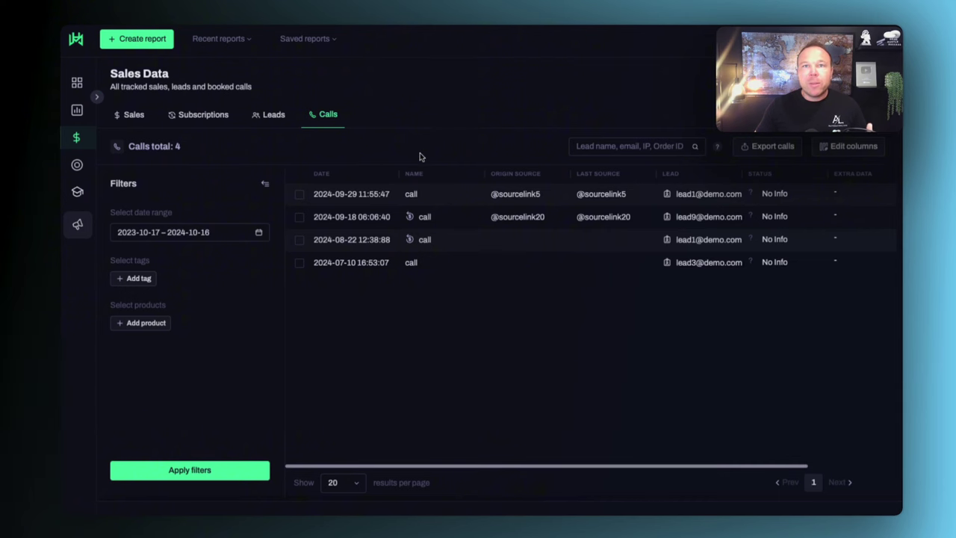
{"action": "left_click", "coordinate": [234, 39]}
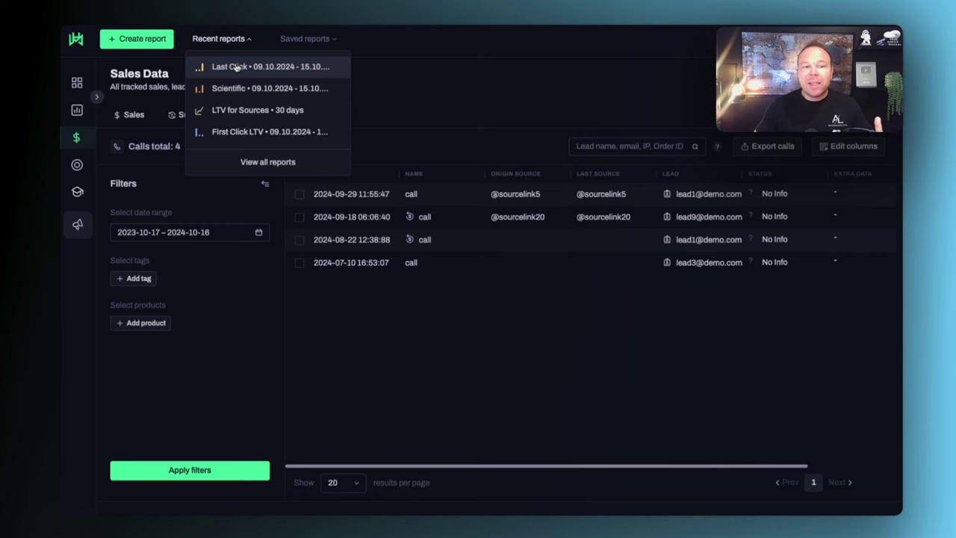
- Open the First Click LTV report for 10.09.2024–10.15.2024 and scroll through its traffic-source table
{"action": "left_click", "coordinate": [237, 131]}
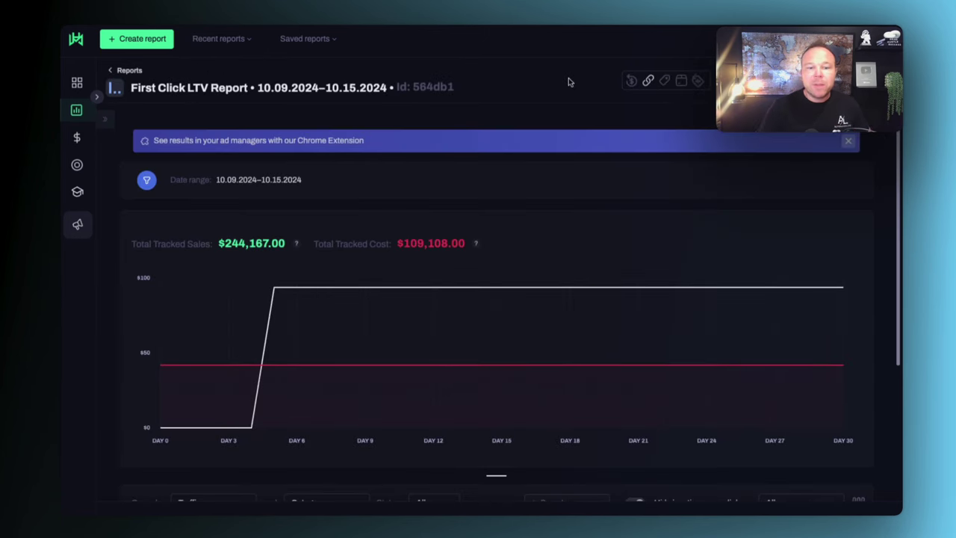
{"action": "scroll", "coordinate": [368, 252], "scroll_direction": "down", "scroll_amount": 5}
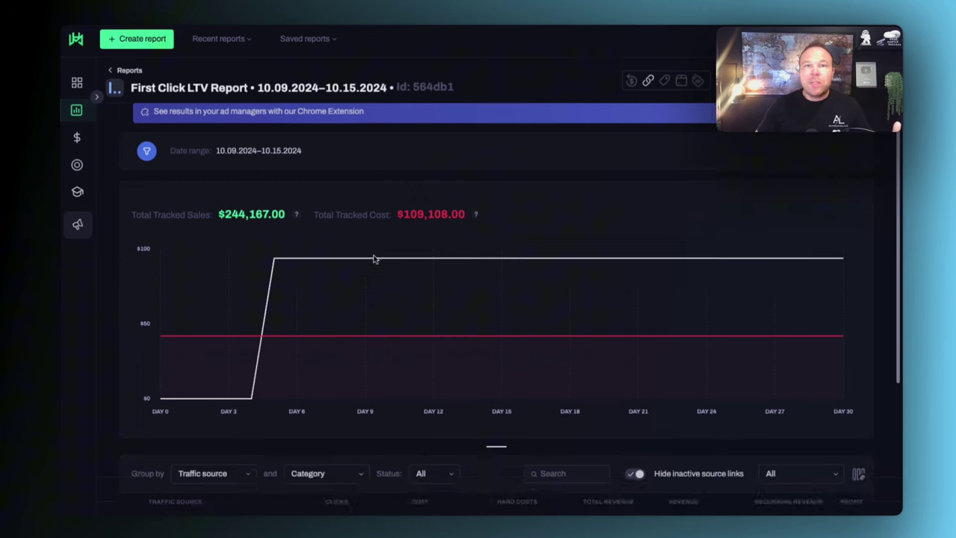
{"action": "scroll", "coordinate": [373, 255], "scroll_direction": "down", "scroll_amount": 1}
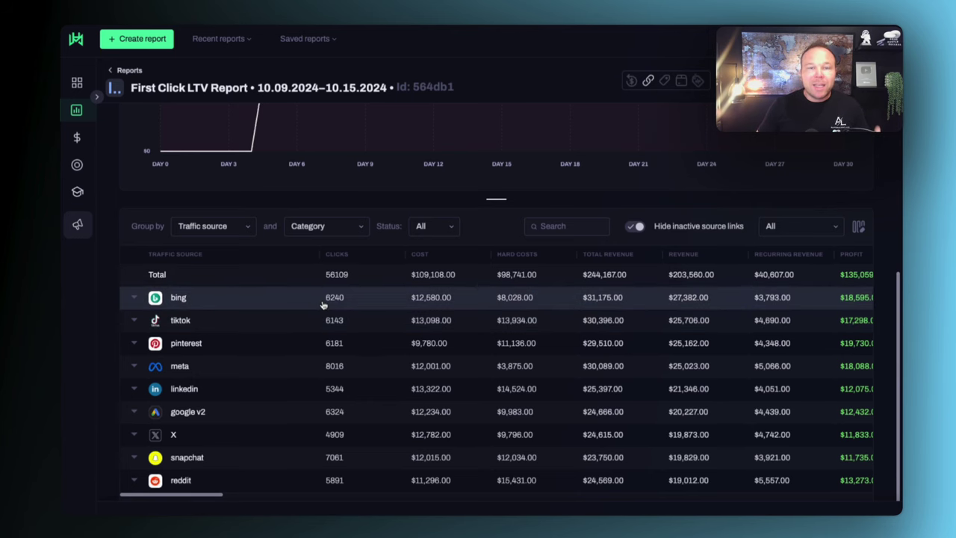
{"action": "scroll", "coordinate": [321, 305], "scroll_direction": "up", "scroll_amount": 1}
{"action": "scroll", "coordinate": [431, 334], "scroll_direction": "up", "scroll_amount": 1}
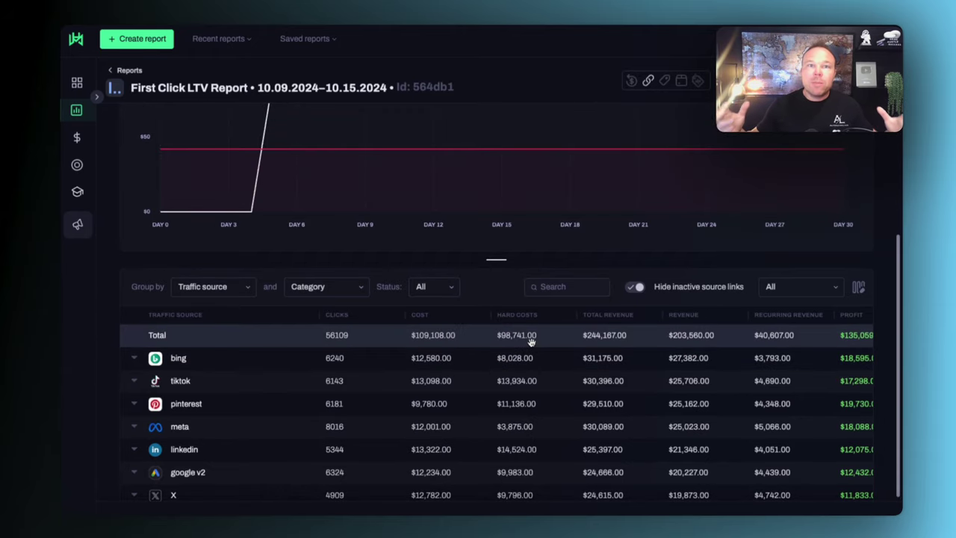
{"action": "scroll", "coordinate": [536, 341], "scroll_direction": "up", "scroll_amount": 7}
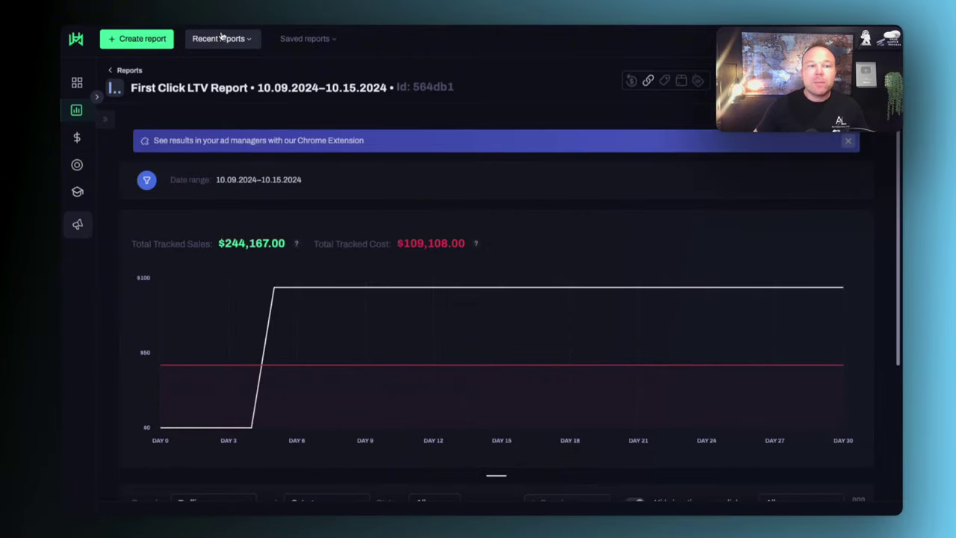
{"action": "left_click", "coordinate": [218, 38]}
- Open the Last Click performance report and scroll its traffic-source table
{"action": "left_click", "coordinate": [228, 66]}
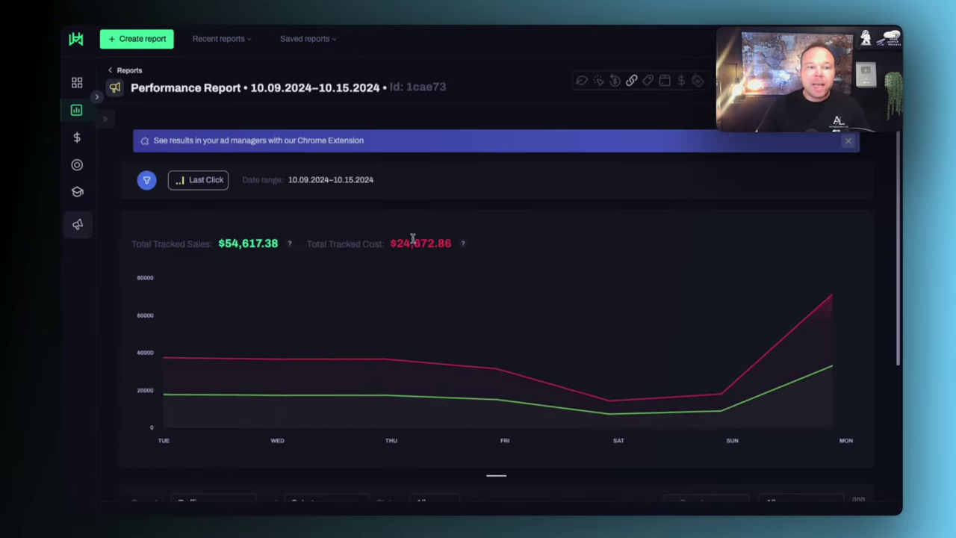
{"action": "scroll", "coordinate": [415, 241], "scroll_direction": "down", "scroll_amount": 5}
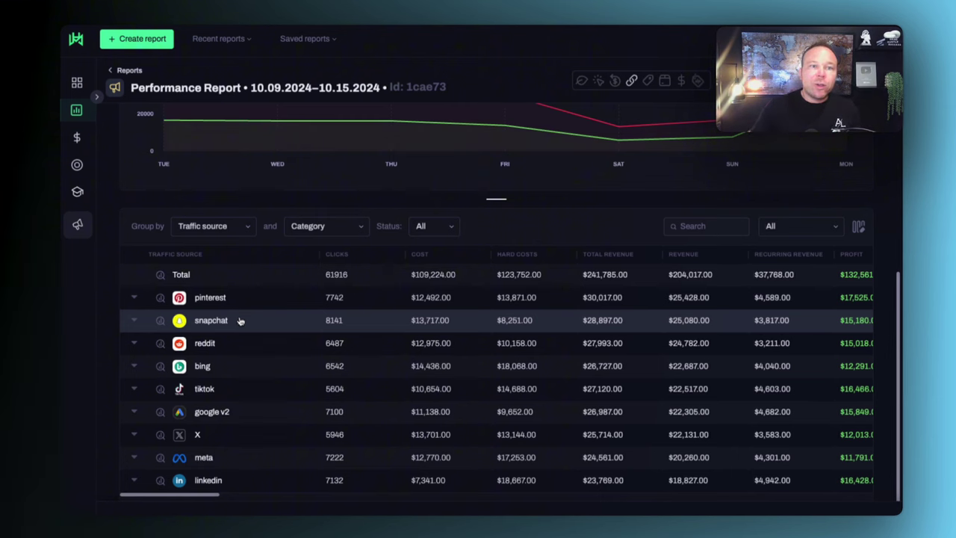
{"action": "left_click", "coordinate": [218, 38]}
- Scroll the Scientific report's source table, then load the 30-day LTV for Sources report
{"action": "left_click", "coordinate": [221, 87]}
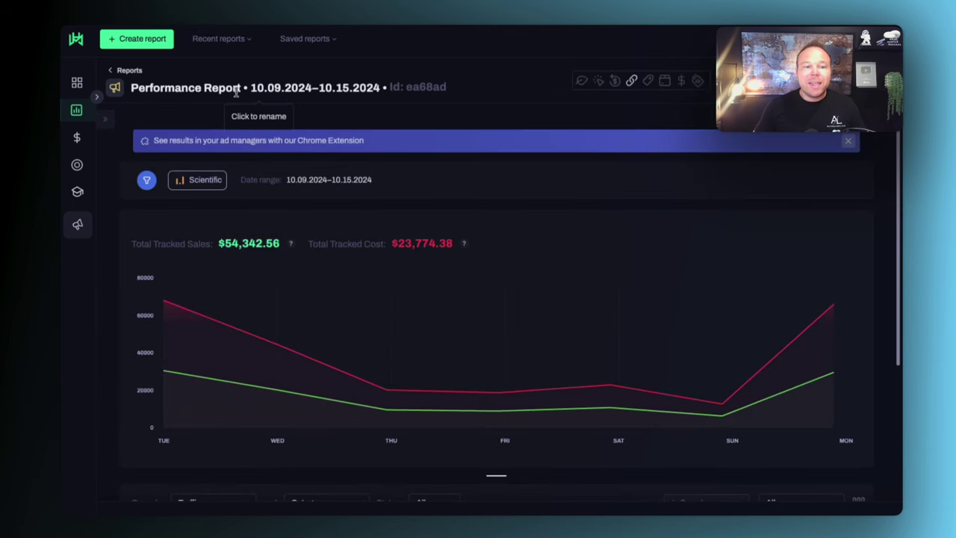
{"action": "scroll", "coordinate": [343, 268], "scroll_direction": "down", "scroll_amount": 5}
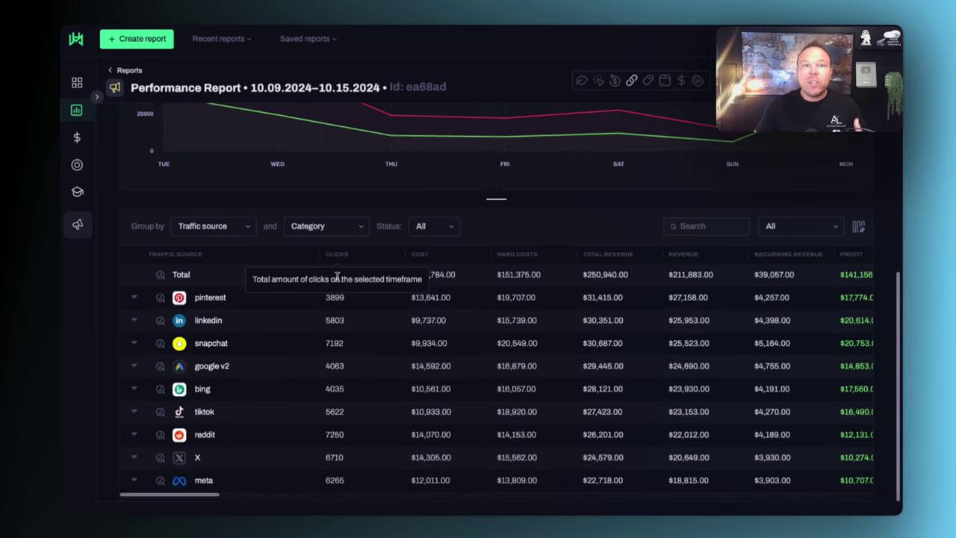
{"action": "left_click", "coordinate": [218, 38]}
{"action": "left_click", "coordinate": [230, 112]}
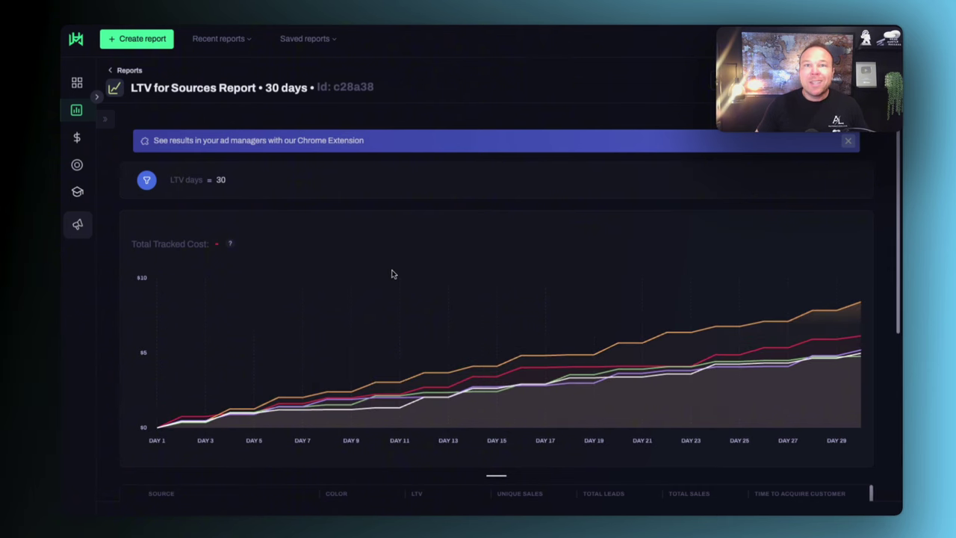
- Scroll down to the per-source LTV table, led by reddit source link 0 at $46.04, and back up
{"action": "scroll", "coordinate": [391, 273], "scroll_direction": "down", "scroll_amount": 5}
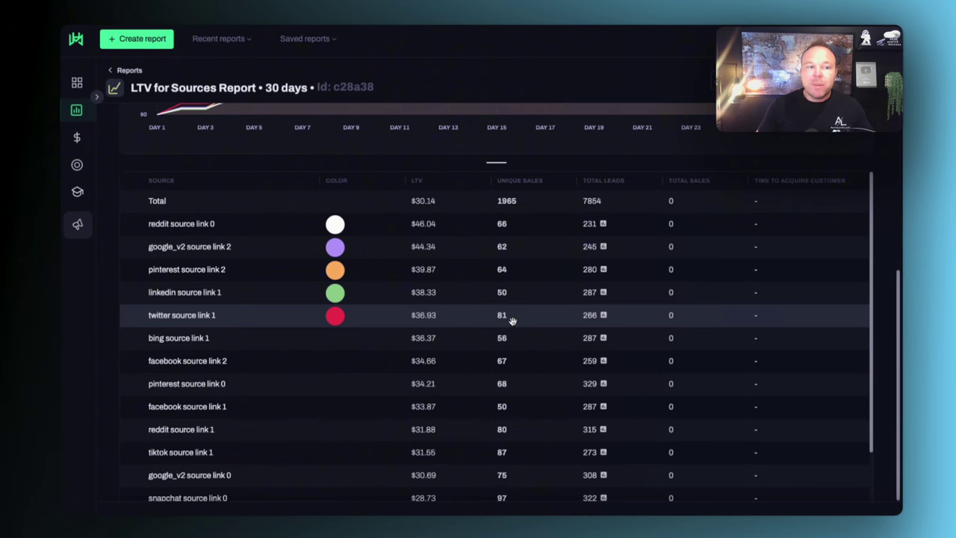
{"action": "scroll", "coordinate": [510, 321], "scroll_direction": "up", "scroll_amount": 5}
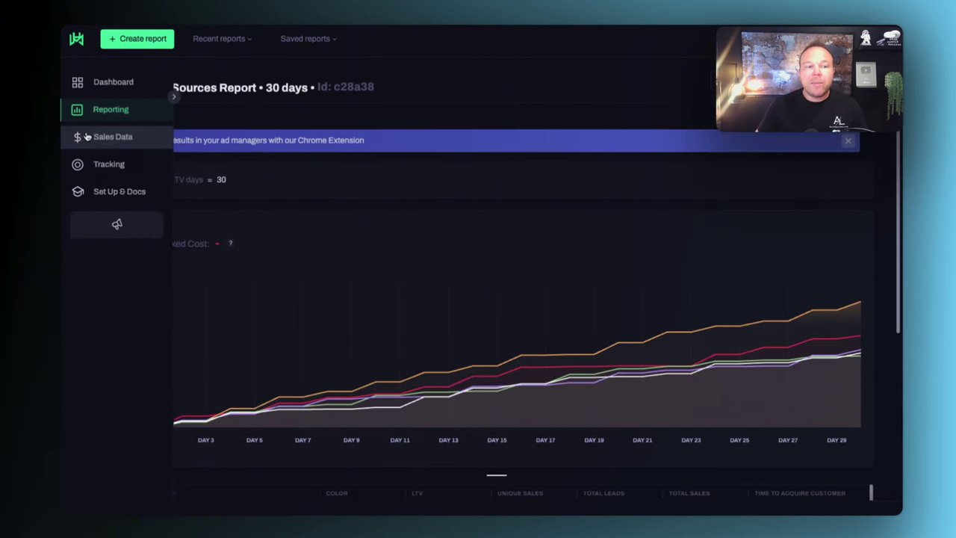
- Open the Tracking page listing source links such as sourcelink15 and sourcelink13
{"action": "left_click", "coordinate": [94, 169]}
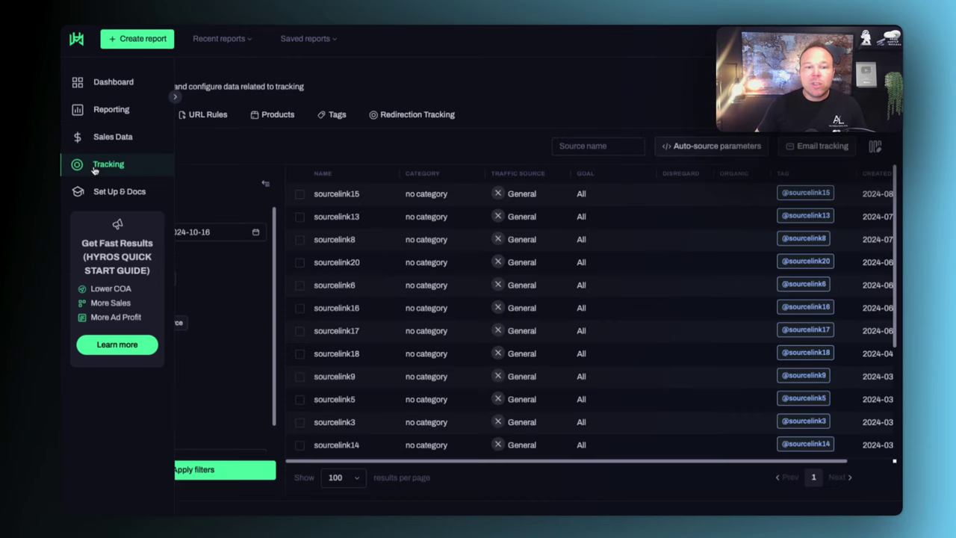